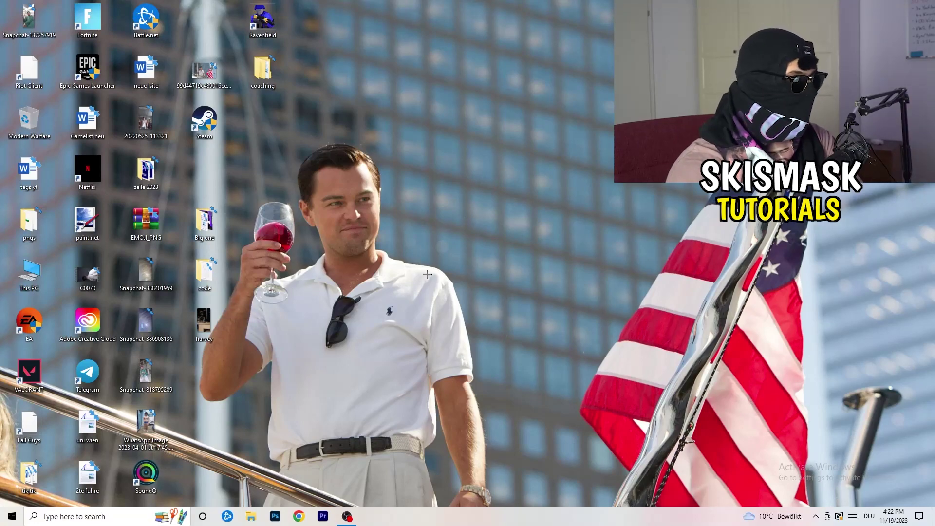
# - Open Task Manager from the taskbar, maximise it, and show the Ethernet performance graph
pyautogui.rightClick(451, 523)
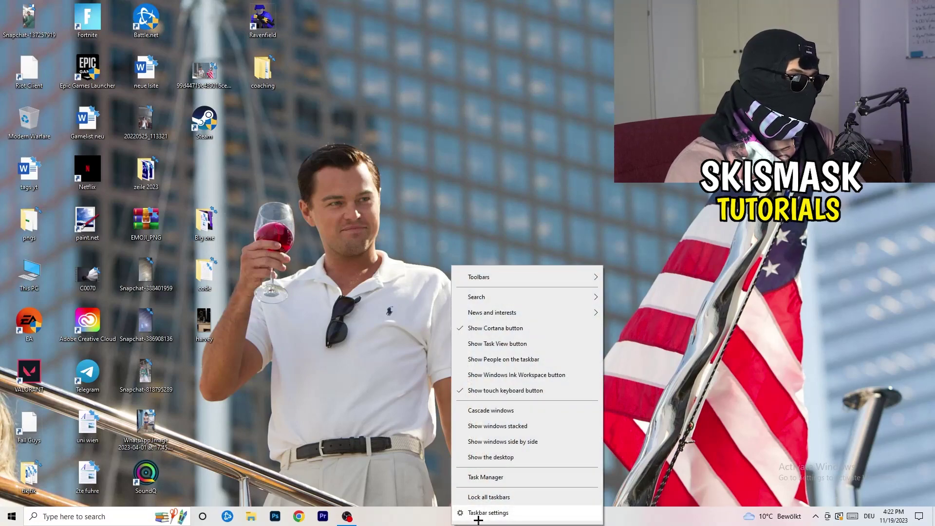
pyautogui.click(489, 479)
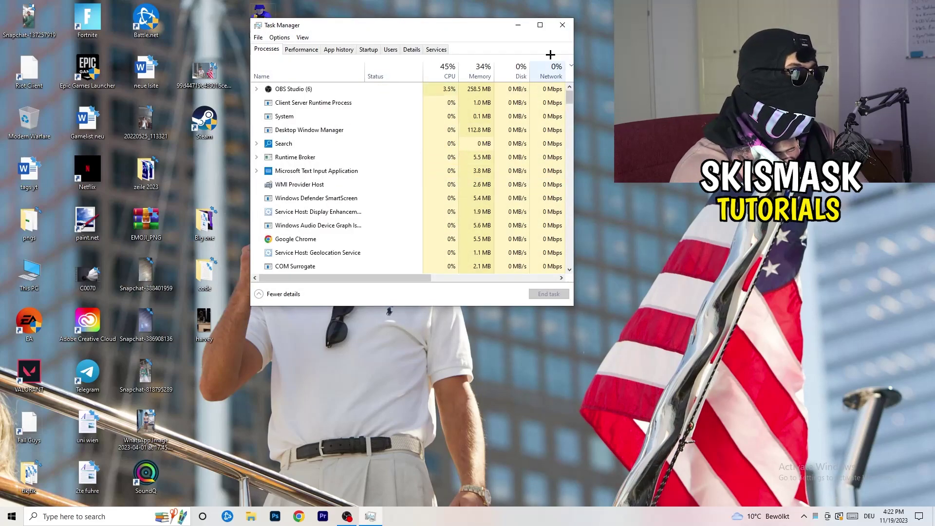
pyautogui.click(543, 21)
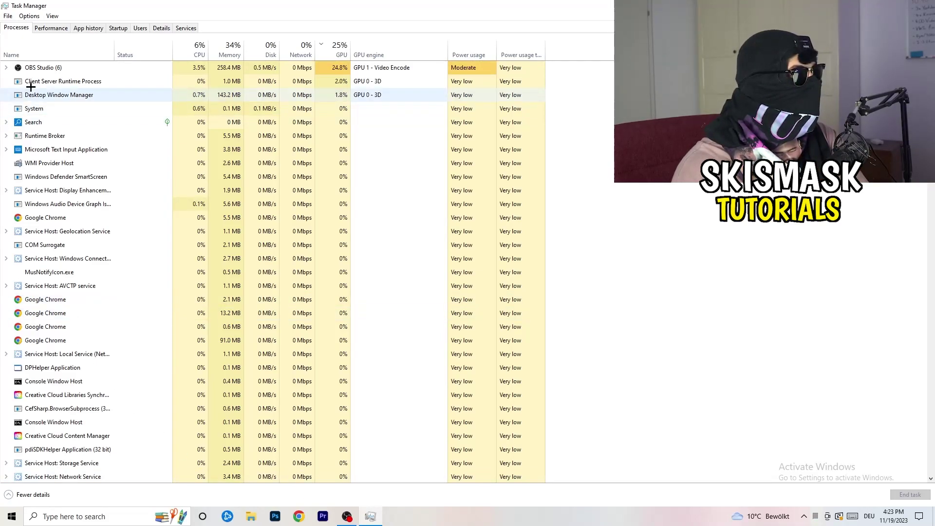
pyautogui.click(60, 31)
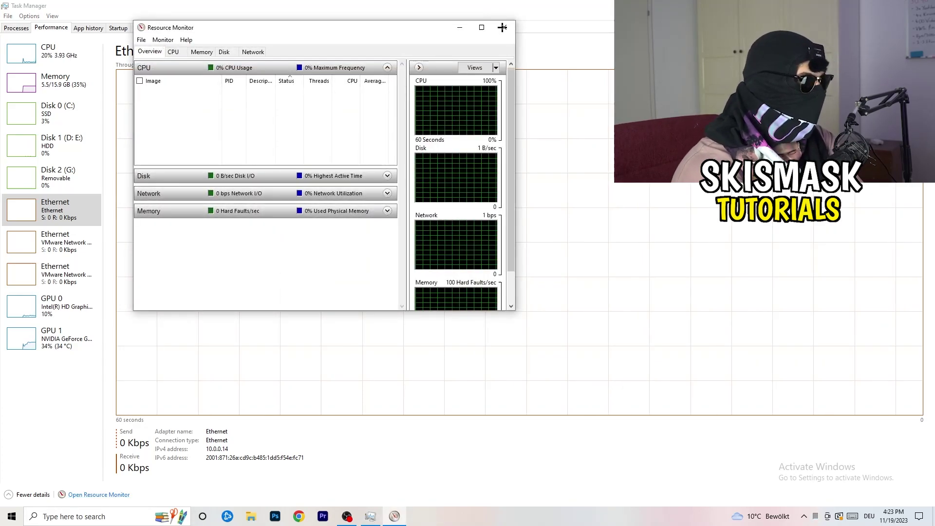
# - Maximise Resource Monitor, inspect conhost.exe and the Network tab's active processes, then close it
pyautogui.click(502, 28)
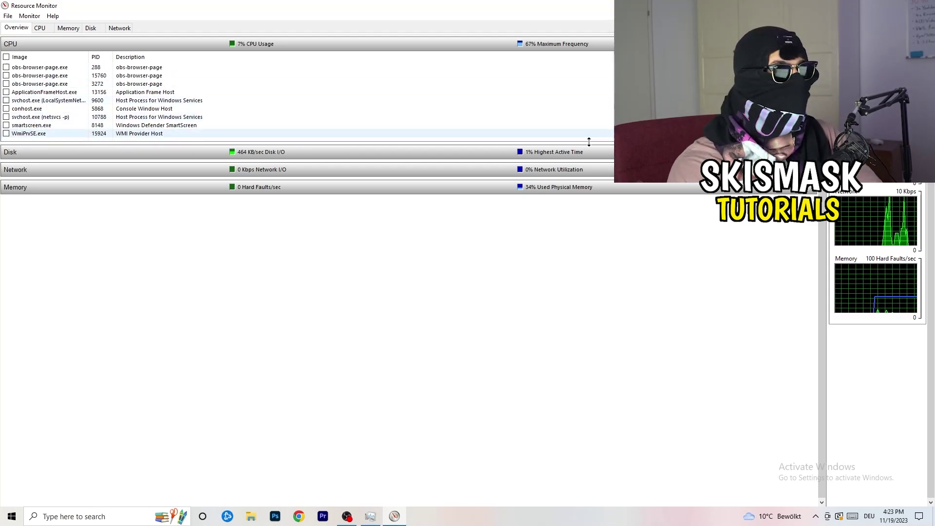
pyautogui.rightClick(555, 109)
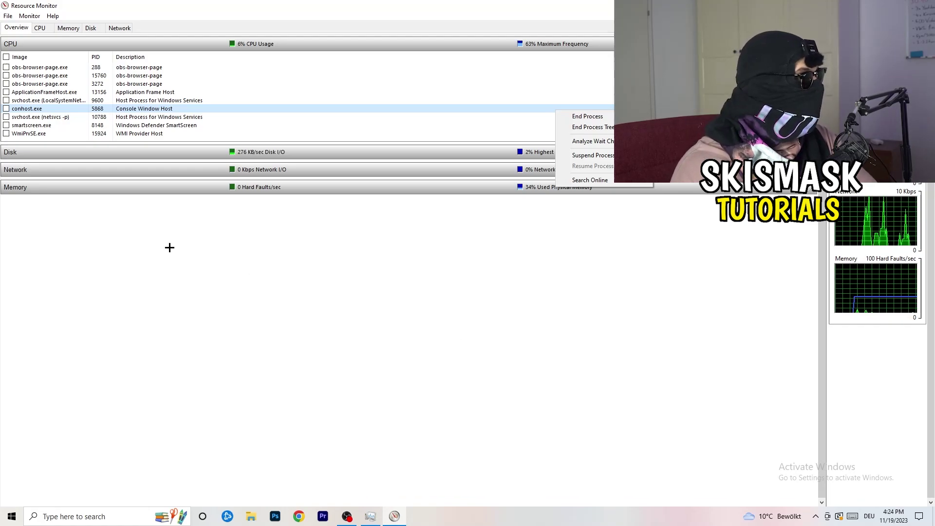
pyautogui.click(77, 22)
pyautogui.click(121, 27)
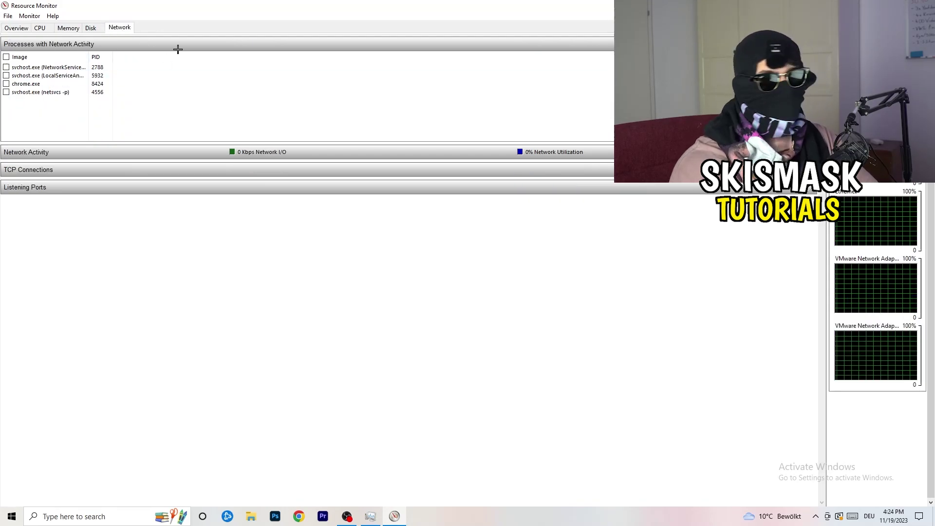
pyautogui.click(17, 27)
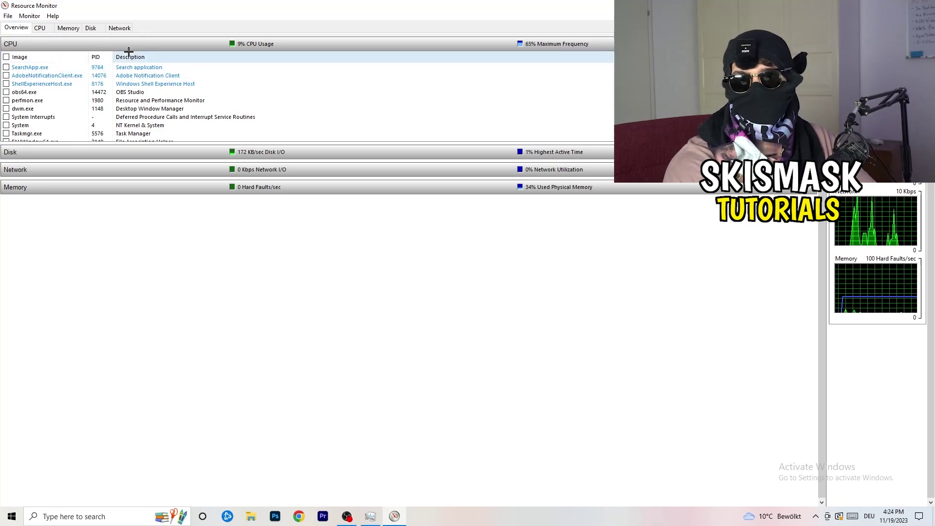
pyautogui.click(119, 28)
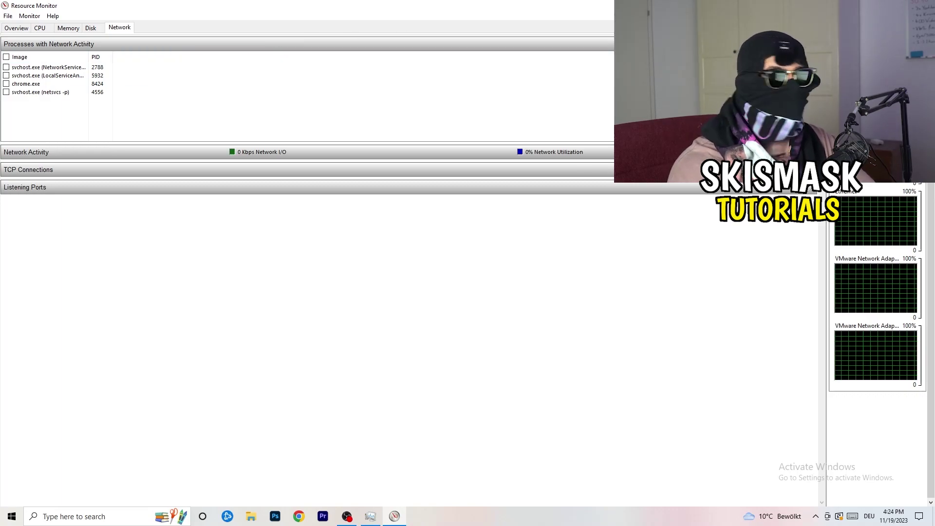
pyautogui.hotkey('alt', 'F4')
pyautogui.hotkey('alt', 'F4')
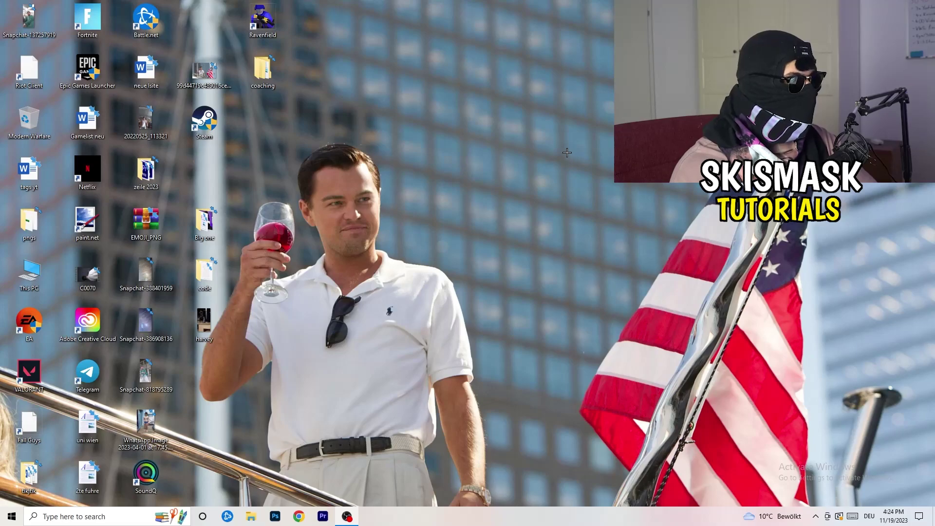
# - Open Settings from the Start menu and go to the Network & Internet status page
pyautogui.press('super')
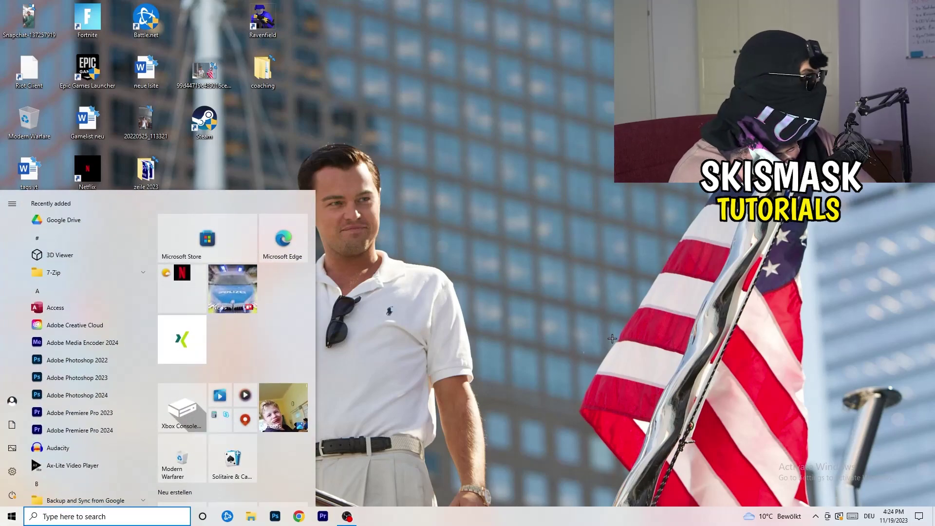
pyautogui.click(12, 471)
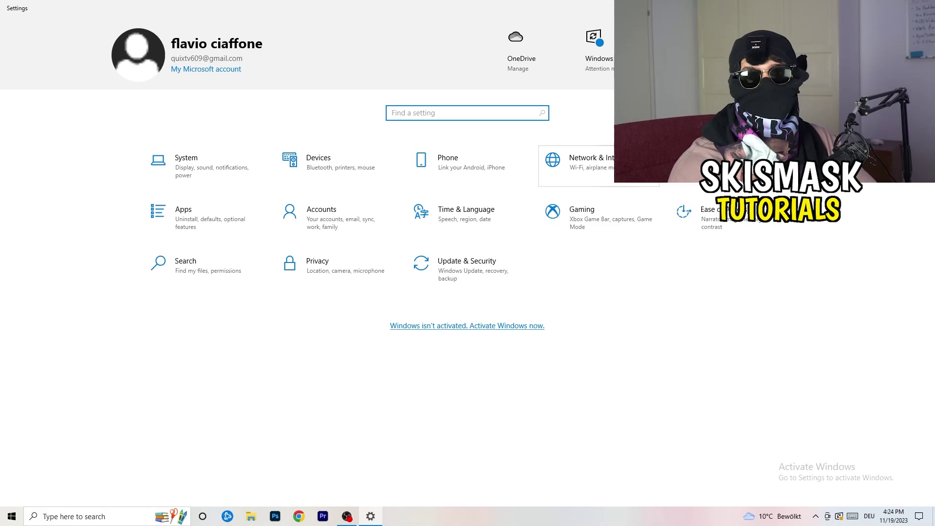
pyautogui.click(633, 168)
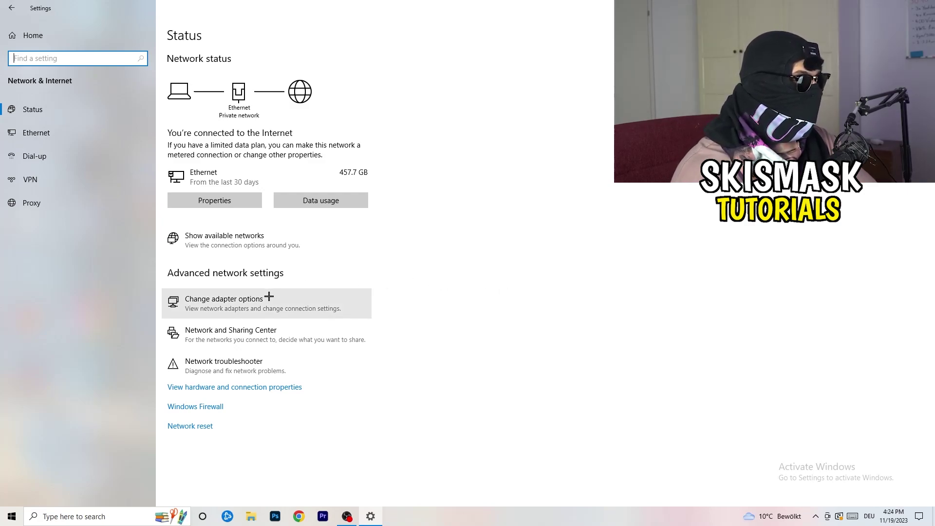
pyautogui.click(243, 369)
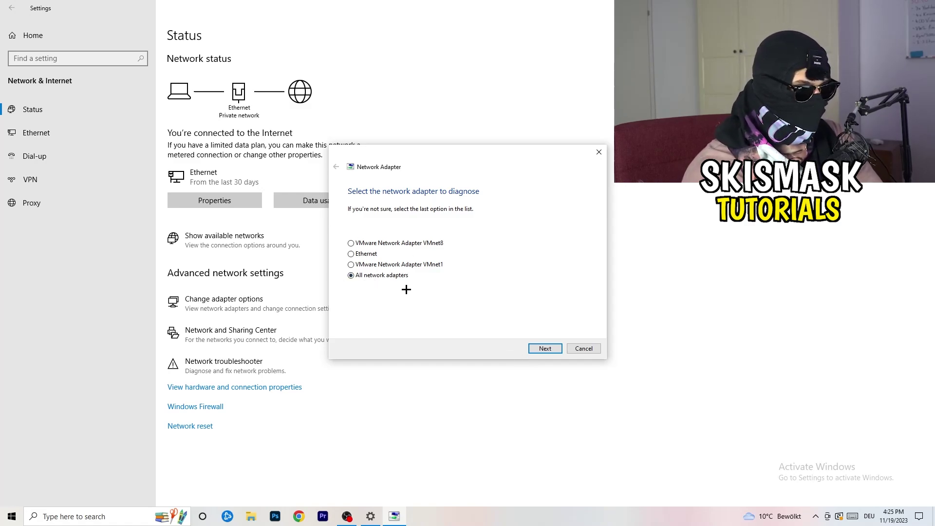
pyautogui.click(547, 350)
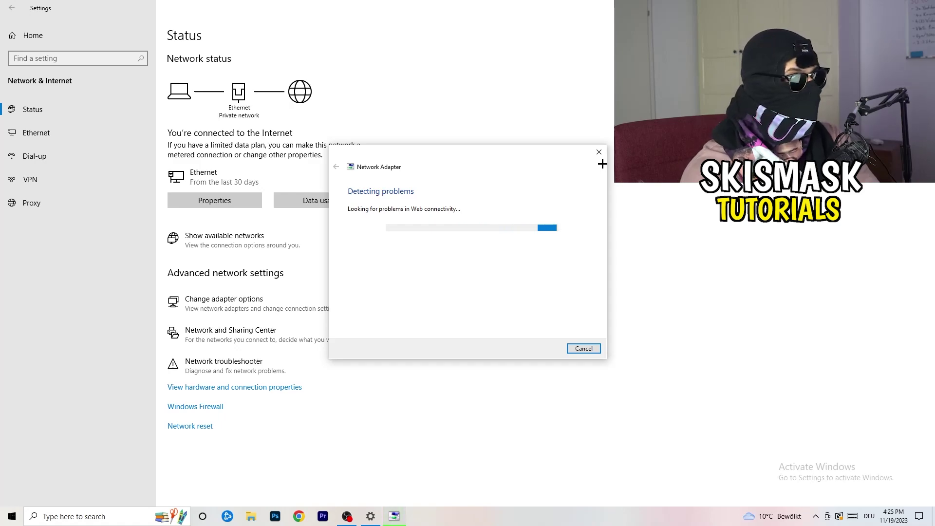
pyautogui.click(599, 153)
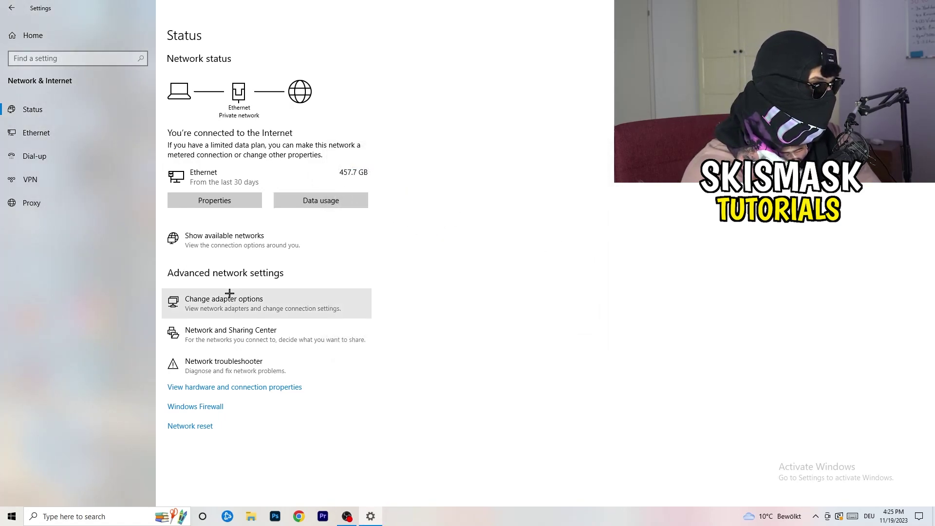
# - Reset the Ethernet adapter by disabling and re-enabling it, then close Network Connections
pyautogui.click(251, 310)
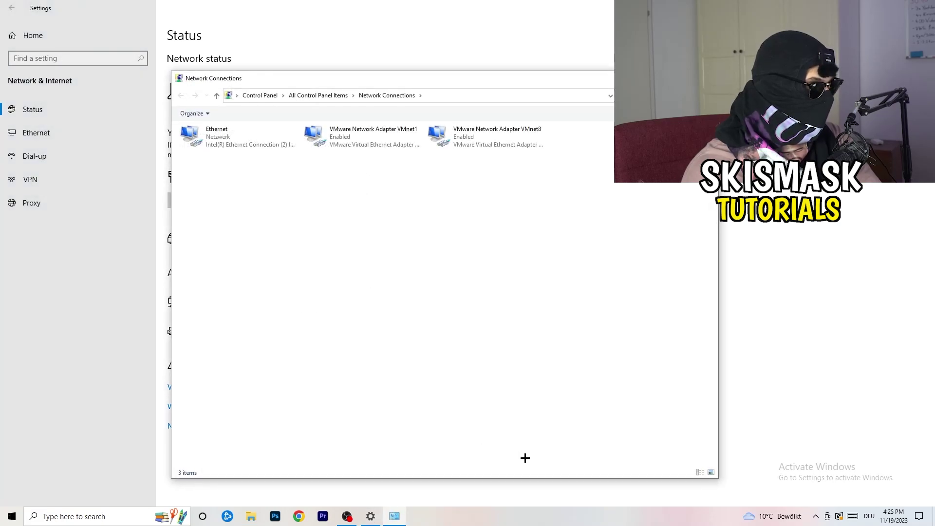
pyautogui.click(685, 79)
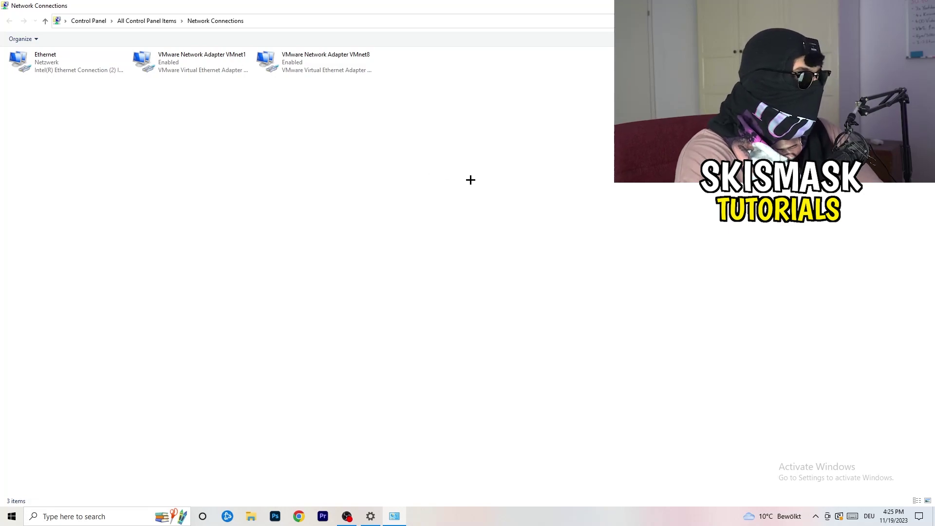
pyautogui.click(66, 62)
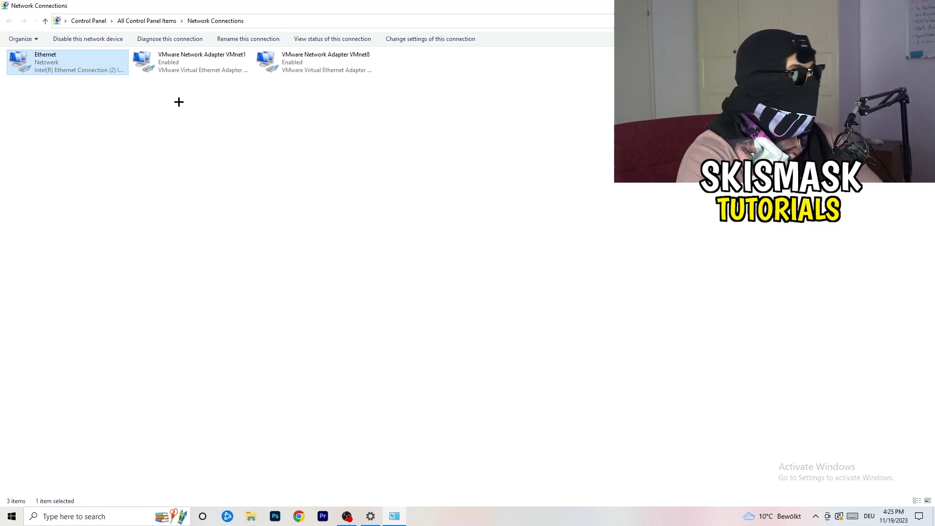
pyautogui.rightClick(79, 59)
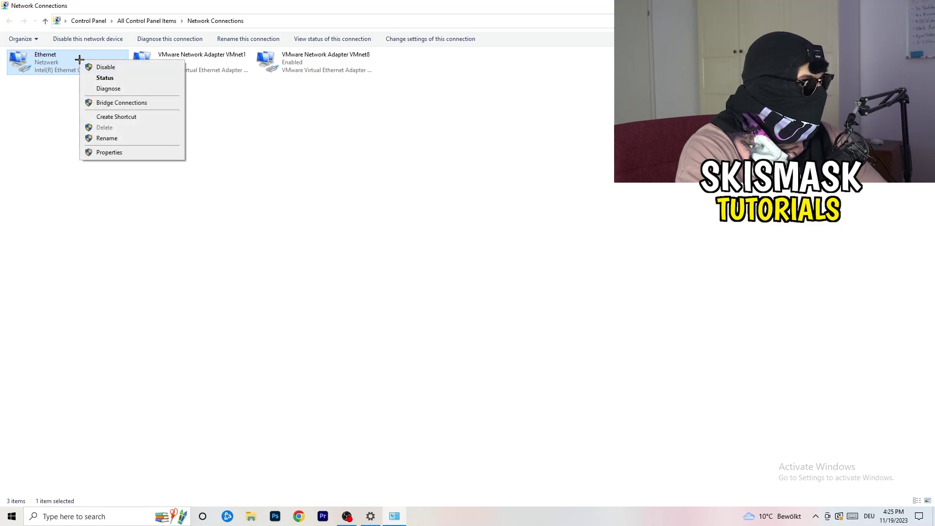
pyautogui.click(106, 67)
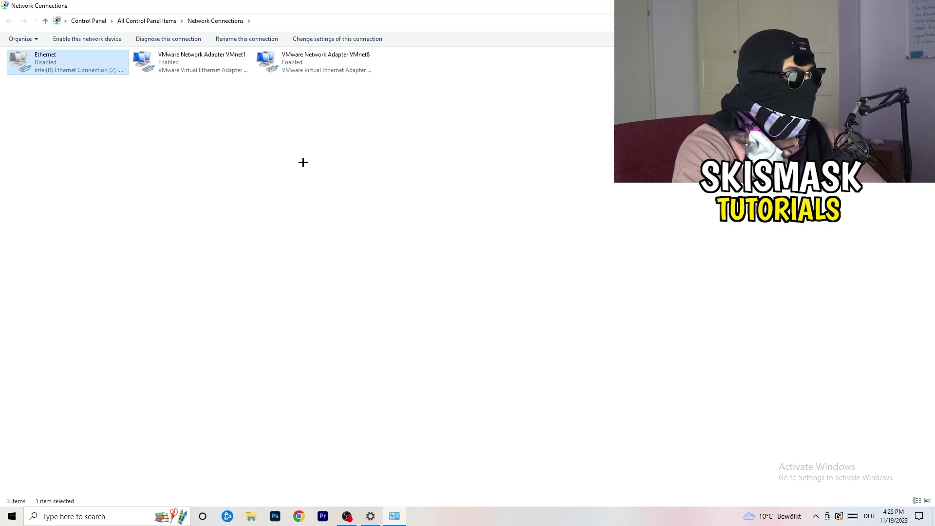
pyautogui.rightClick(49, 69)
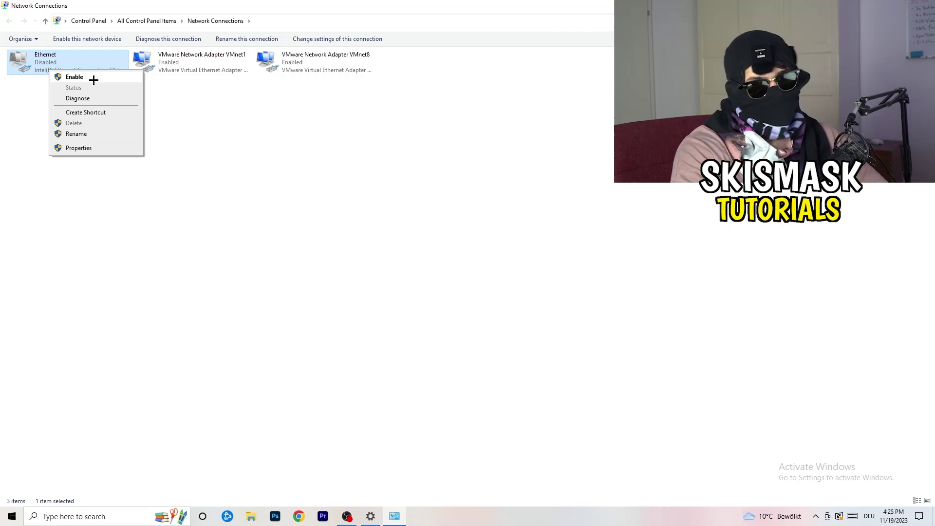
pyautogui.click(94, 79)
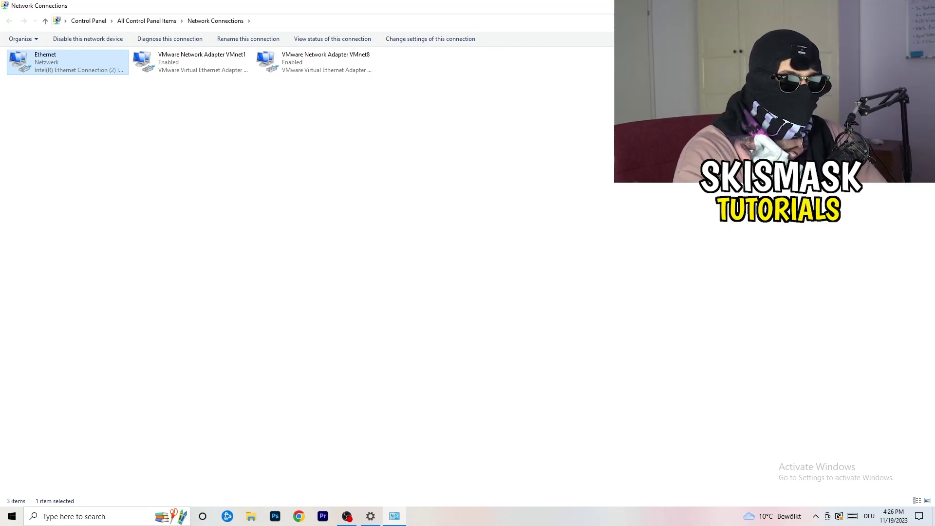
pyautogui.hotkey('alt', 'F4')
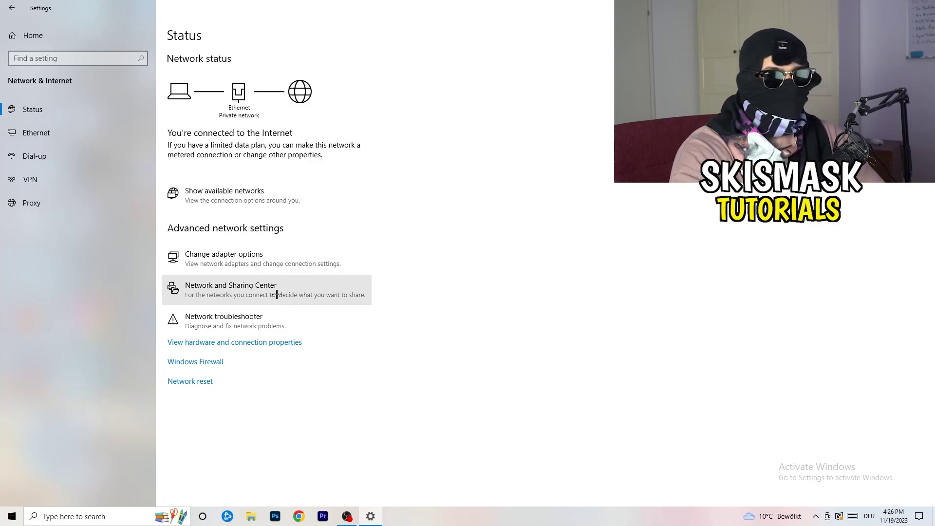
# - Open Network and Sharing Center and bring up the Ethernet Status dialog, moved up-left
pyautogui.click(276, 294)
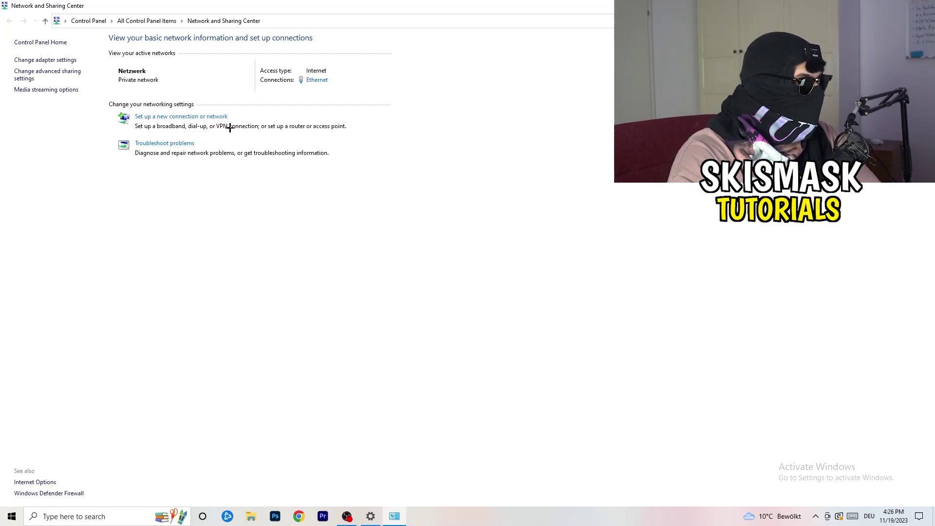
pyautogui.click(327, 82)
pyautogui.moveTo(463, 154); pyautogui.dragTo(238, 96)
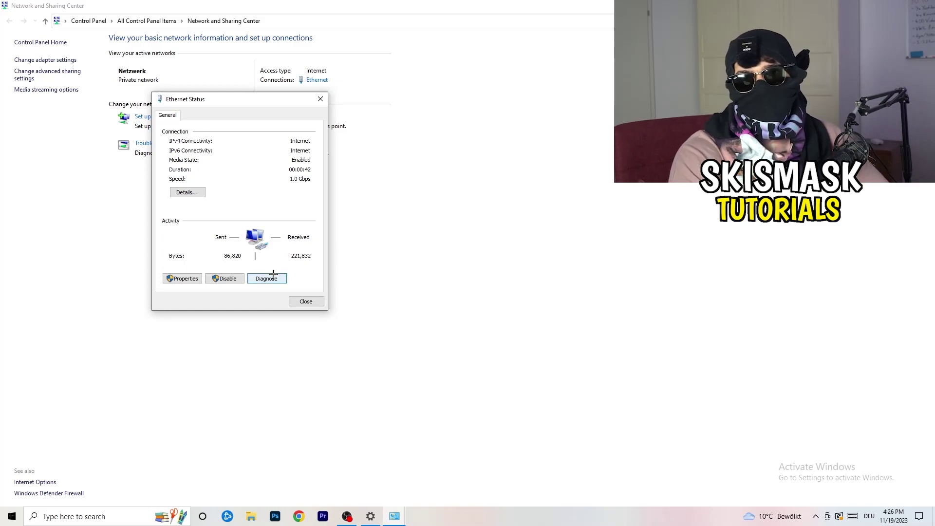
pyautogui.click(193, 279)
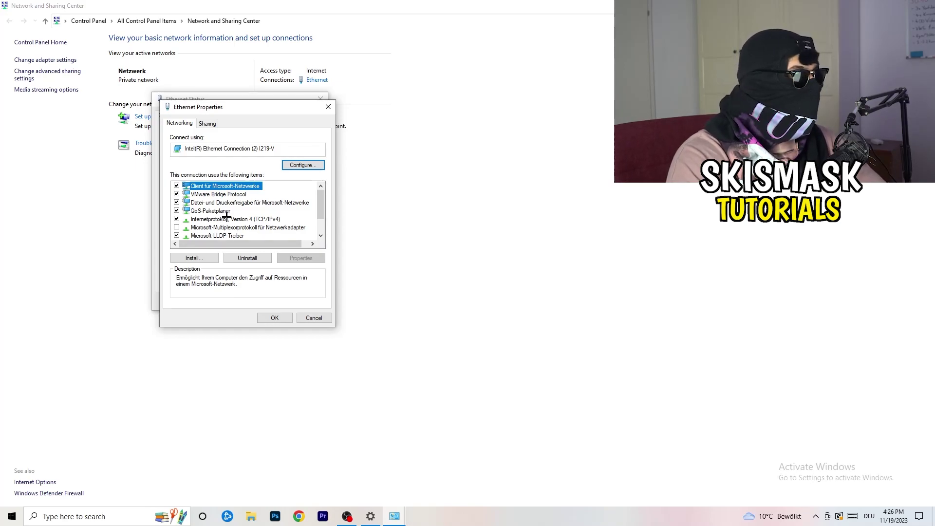
pyautogui.scroll(-1, 229, 220)
pyautogui.scroll(1, 233, 215)
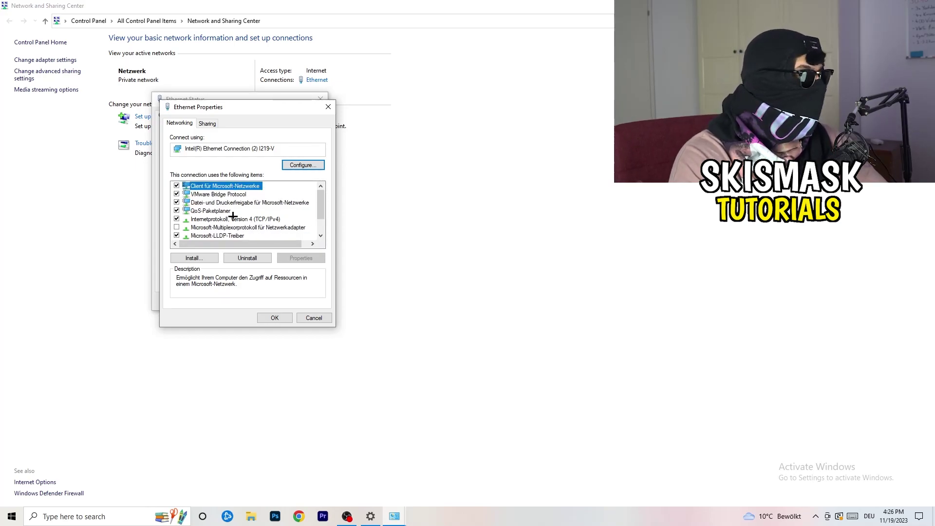
pyautogui.scroll(-1, 230, 213)
pyautogui.scroll(1, 230, 213)
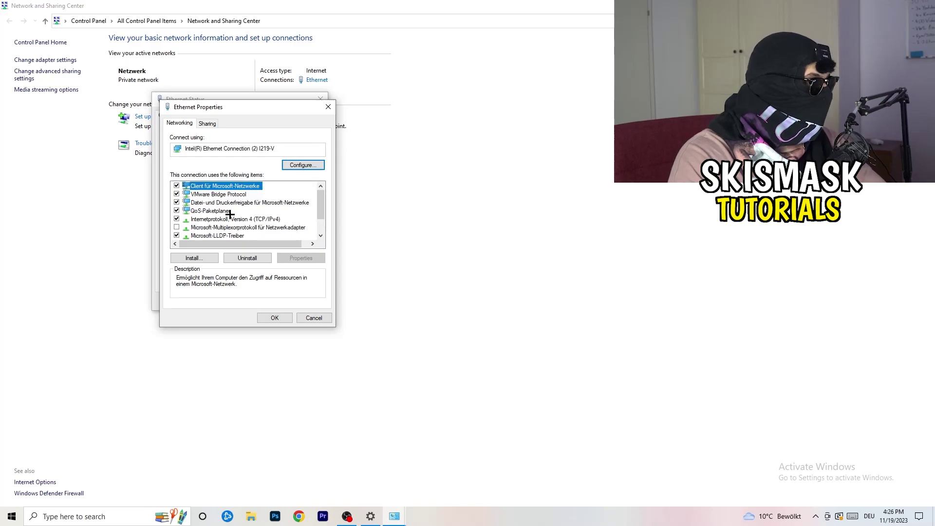
pyautogui.doubleClick(214, 219)
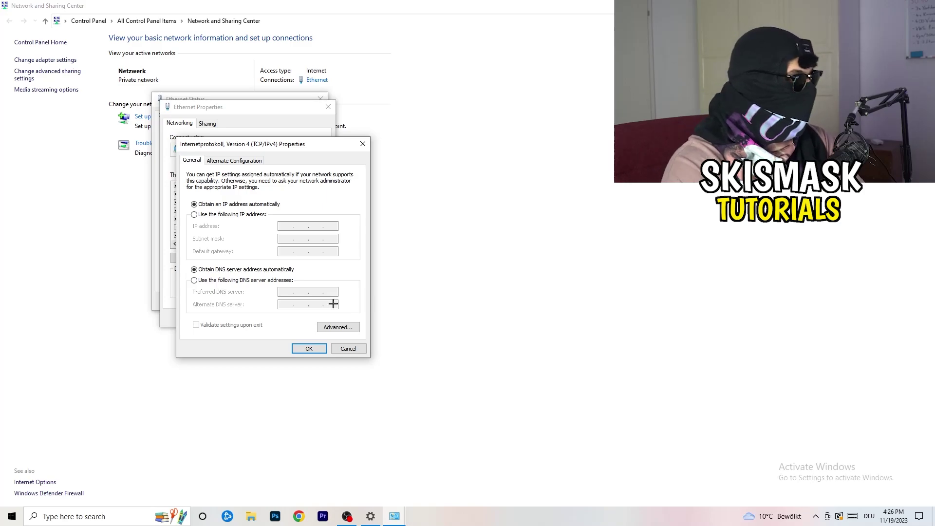
pyautogui.click(197, 217)
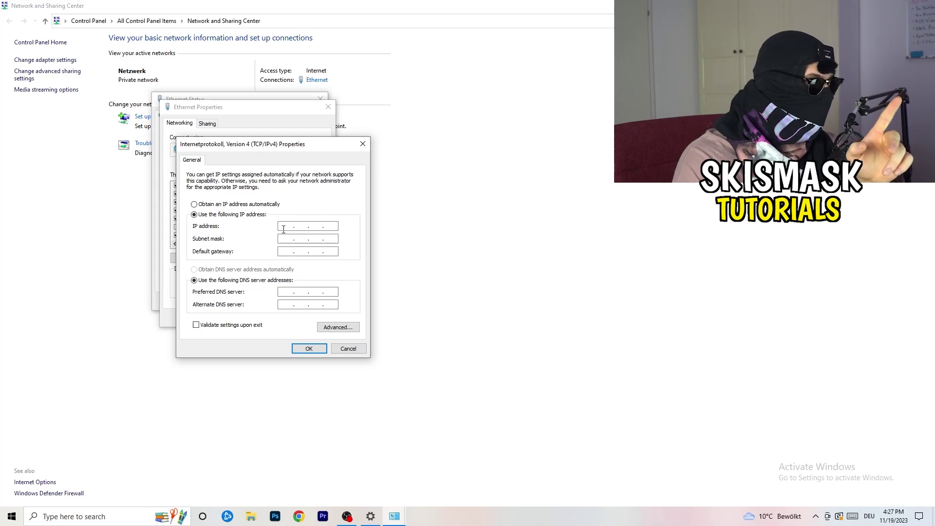
pyautogui.click(285, 226)
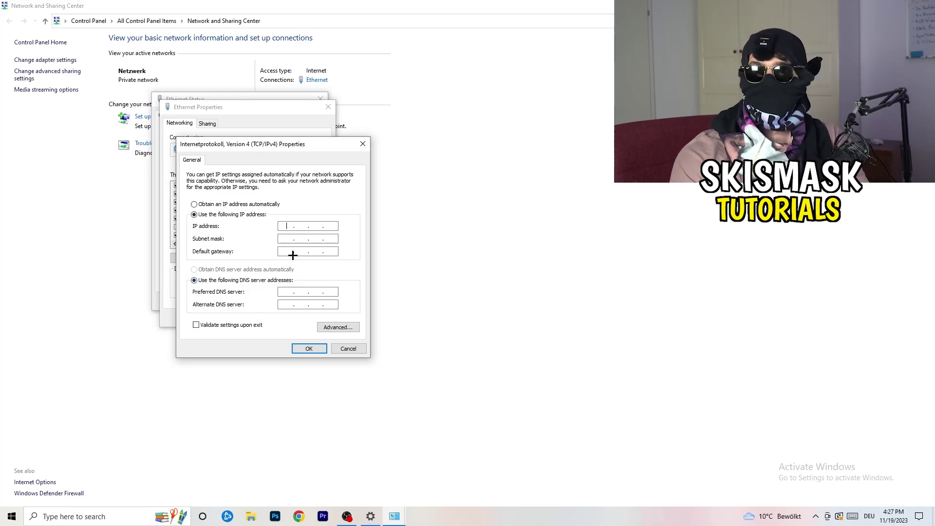
# - Close the IPv4 settings, Ethernet Properties, Ethernet Status, and Network and Sharing Center windows
pyautogui.click(363, 142)
pyautogui.click(328, 106)
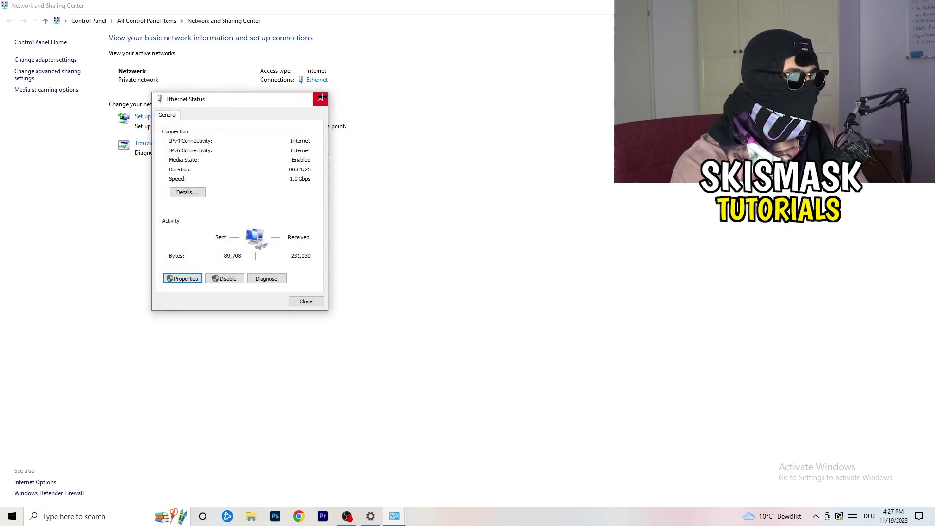
pyautogui.click(320, 98)
pyautogui.hotkey('alt', 'F4')
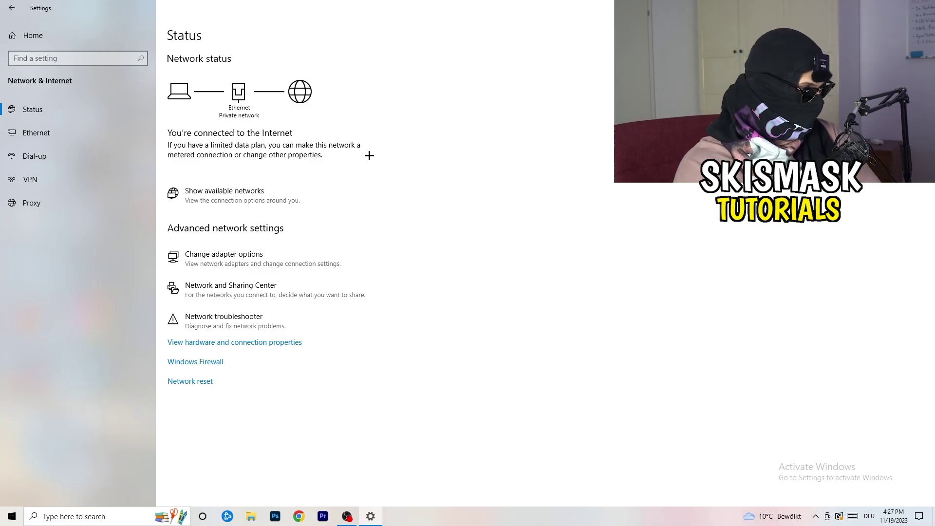
# - Check the available networks, return to Network & Internet settings, and close Settings
pyautogui.click(246, 191)
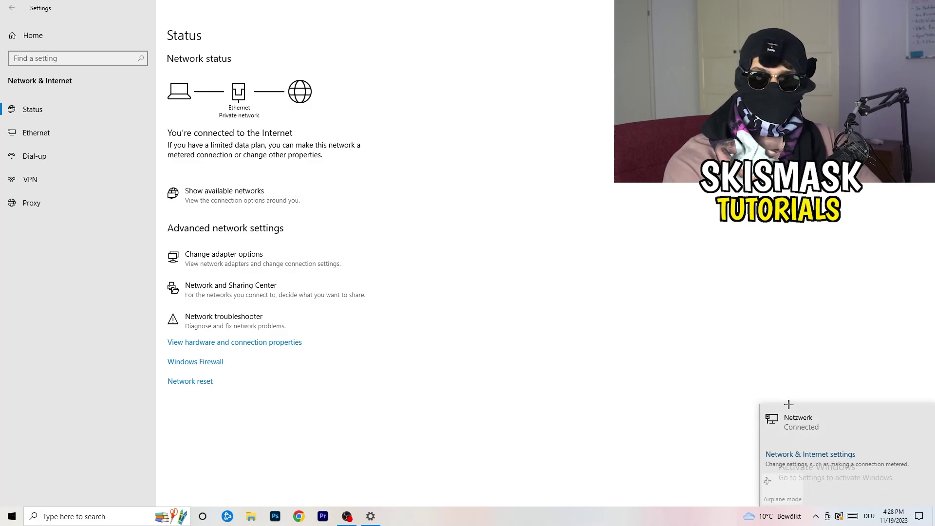
pyautogui.click(799, 453)
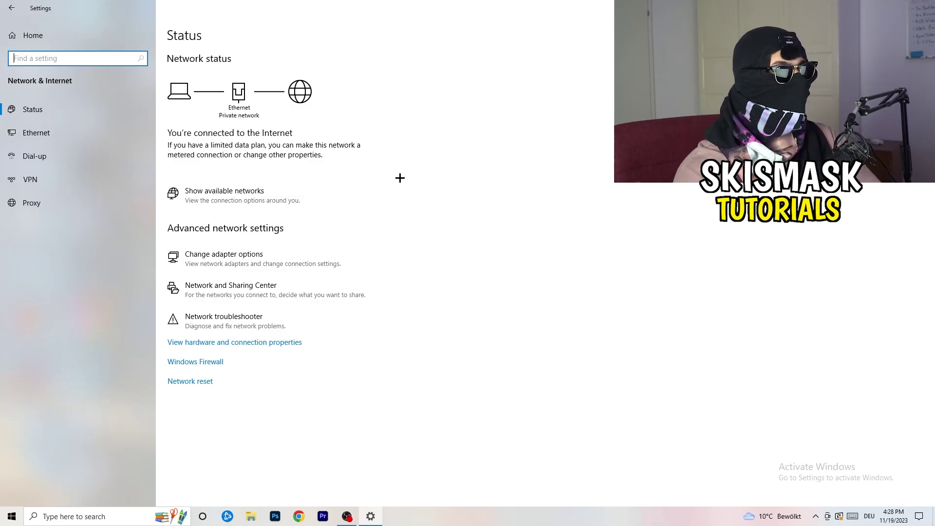
pyautogui.hotkey('alt', 'F4')
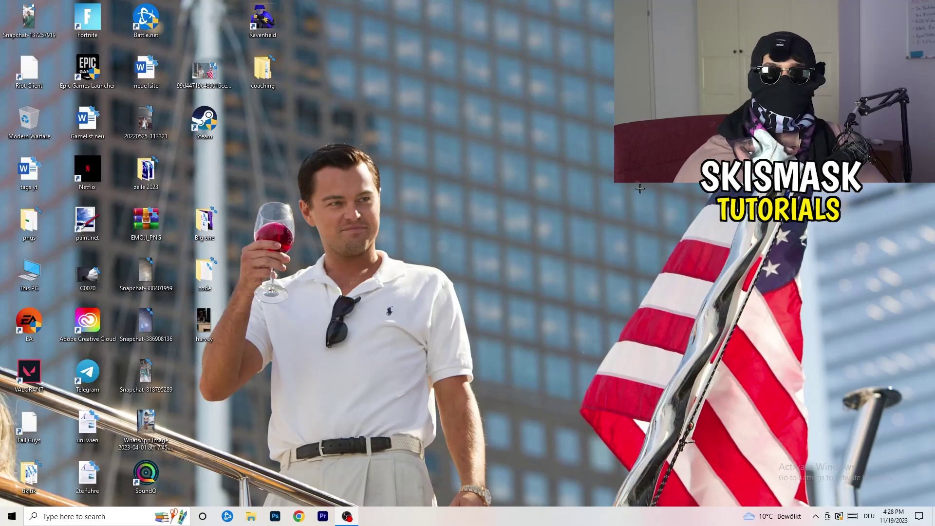
pyautogui.click(12, 516)
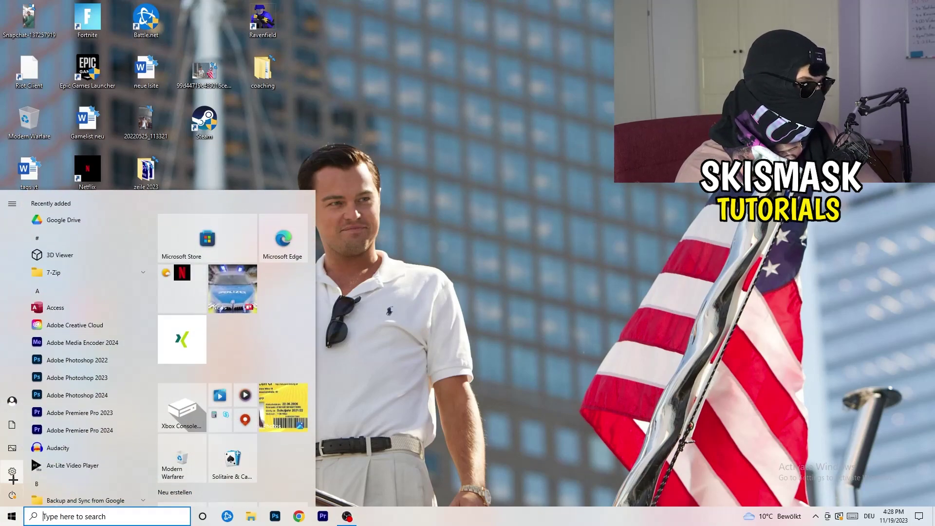
pyautogui.click(11, 475)
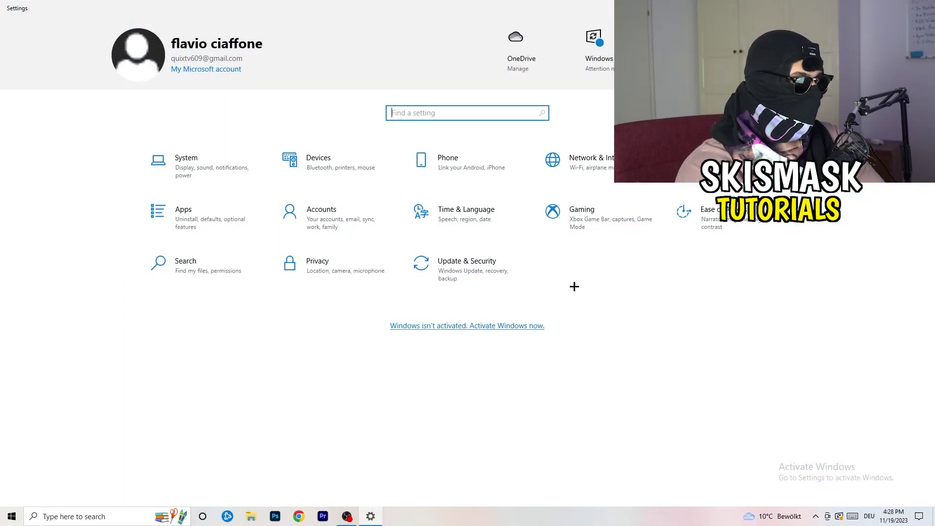
pyautogui.click(456, 270)
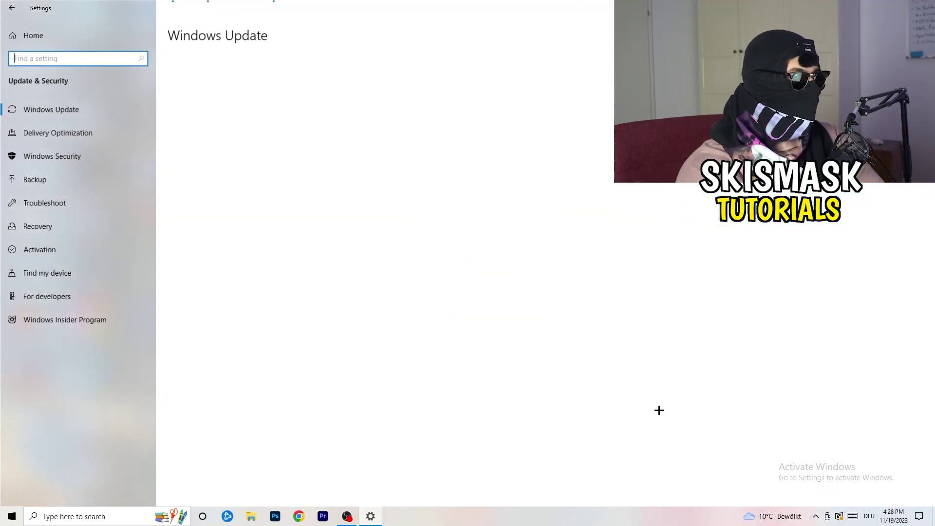